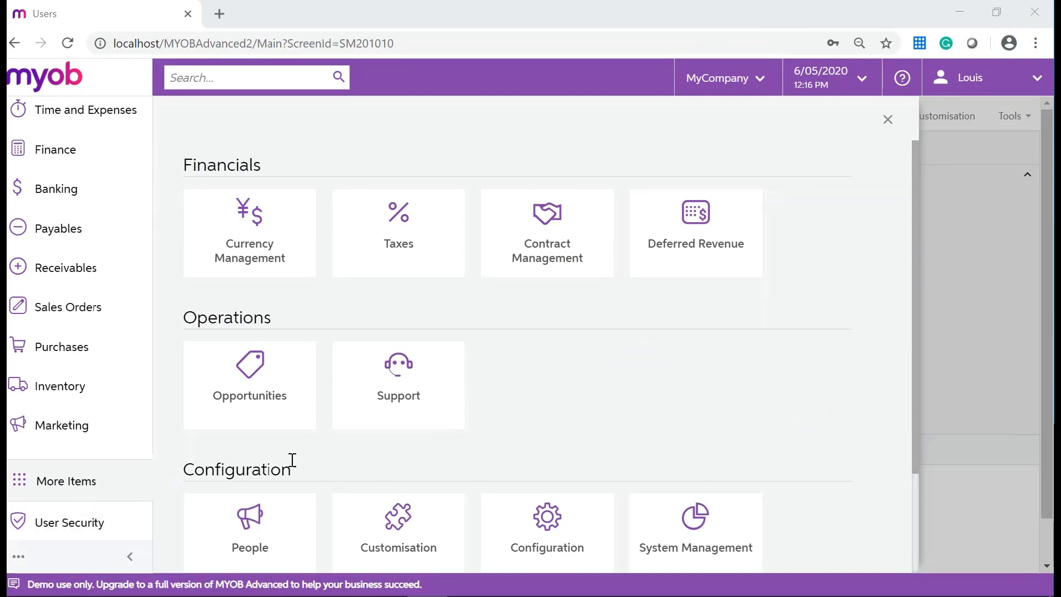
Go to User Security > Users and add a blank new user record
scroll(338, 455, "down", 2)
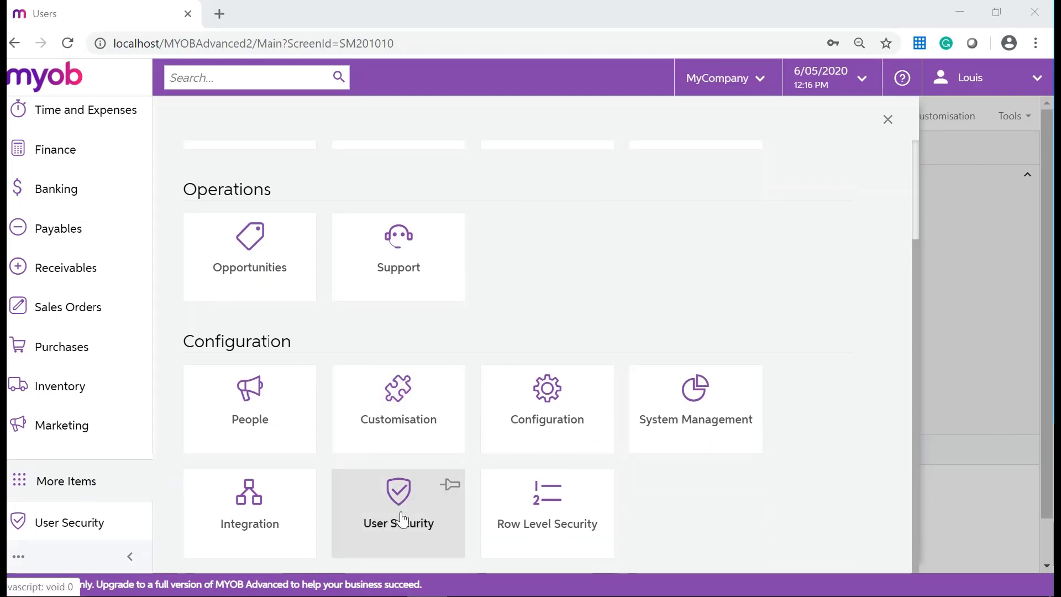
left_click(402, 520)
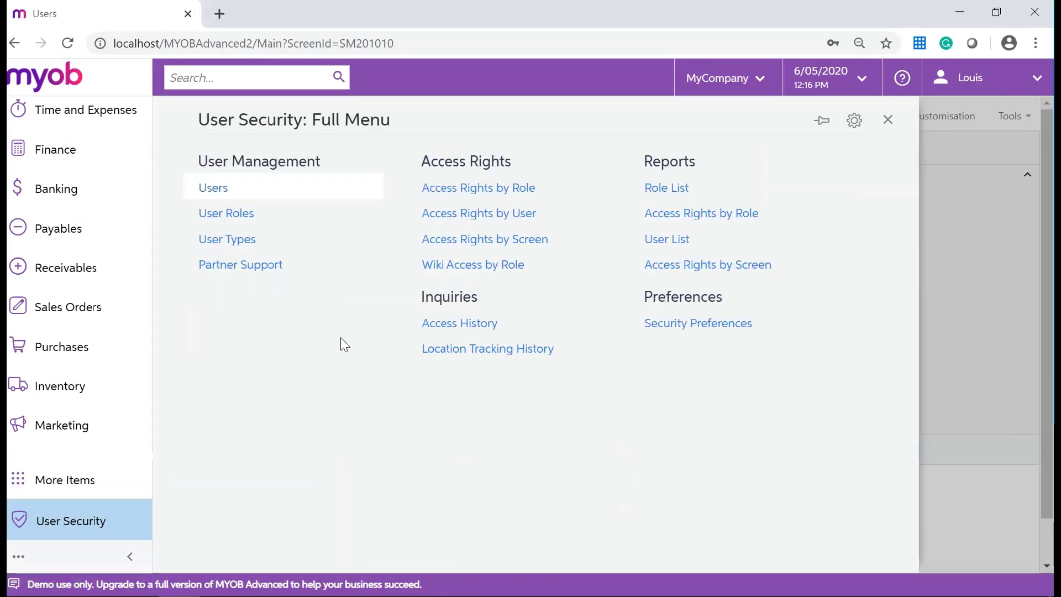
left_click(228, 194)
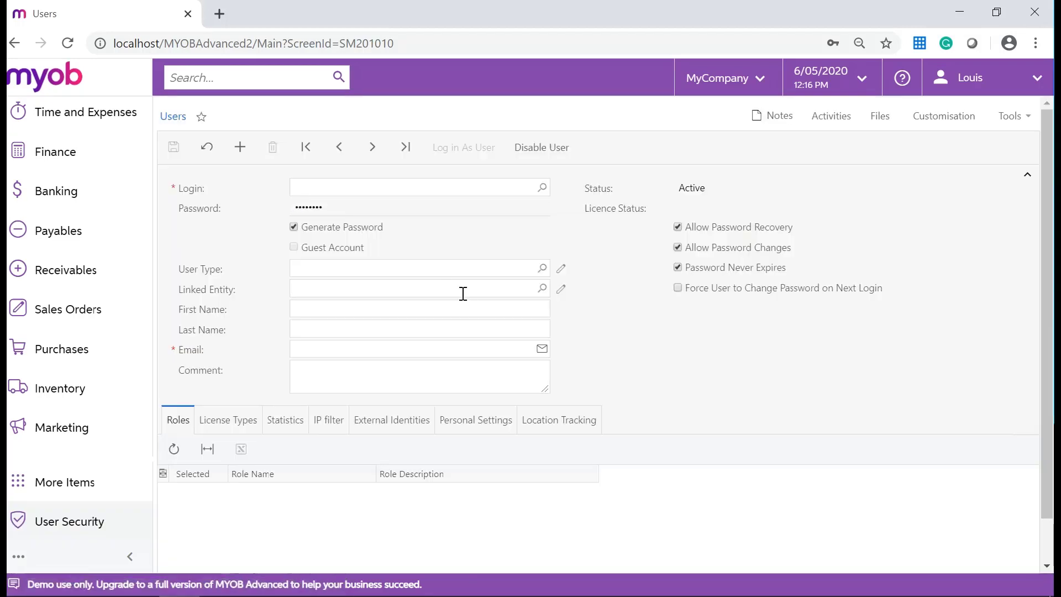
left_click(245, 159)
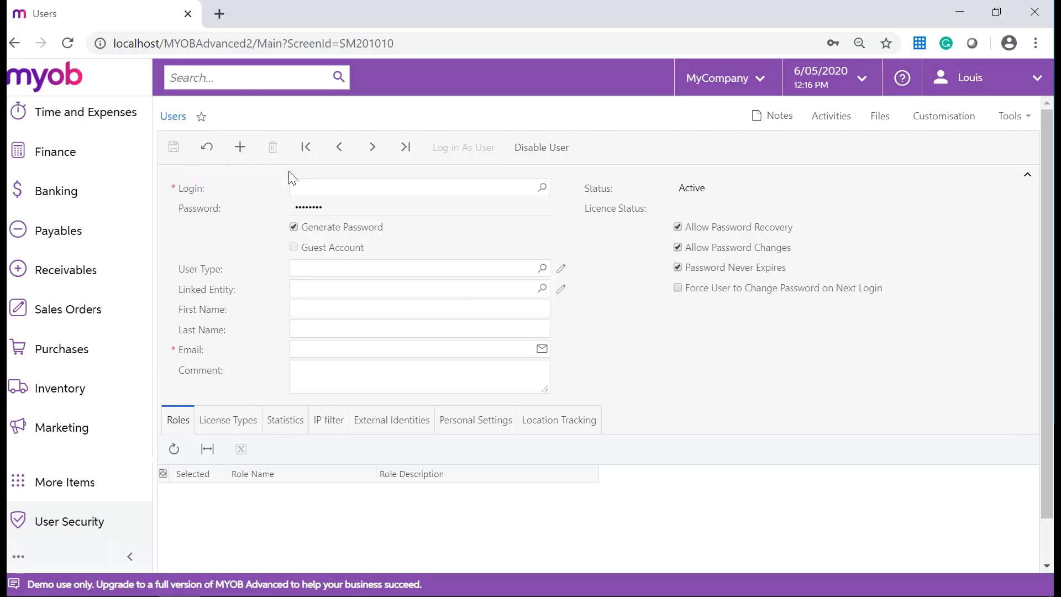
Enter the new user's login and a manual password, with Generate Password turned off
left_click(336, 186)
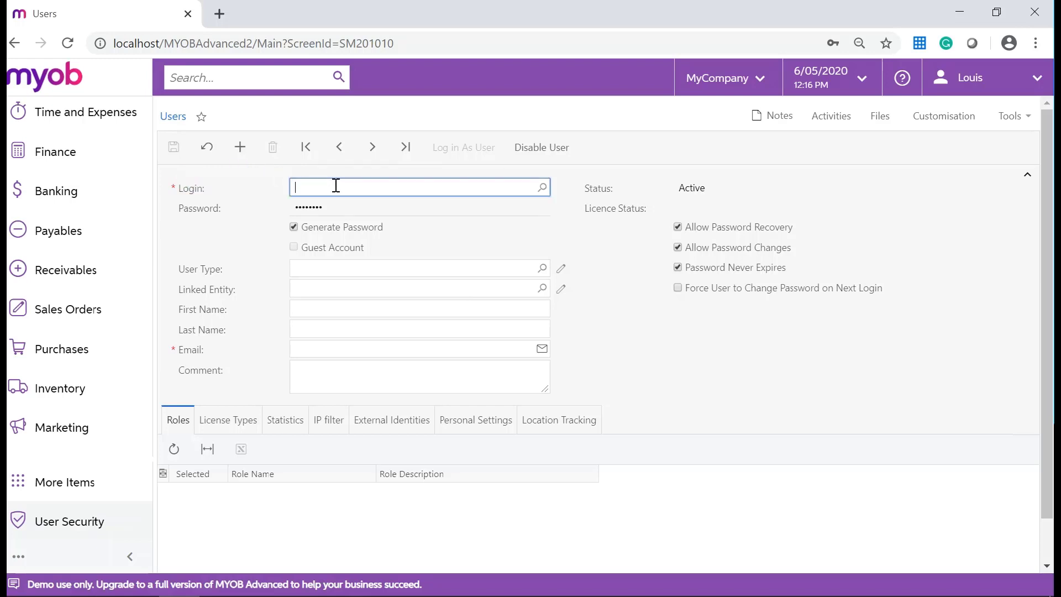
type("John")
key("Tab")
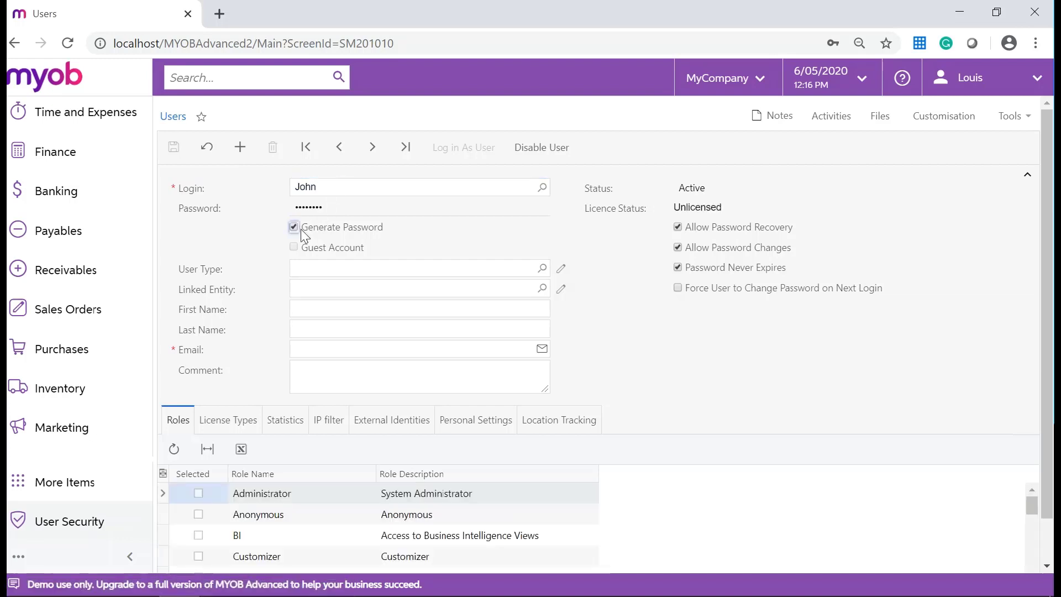
key("space")
left_click(338, 208)
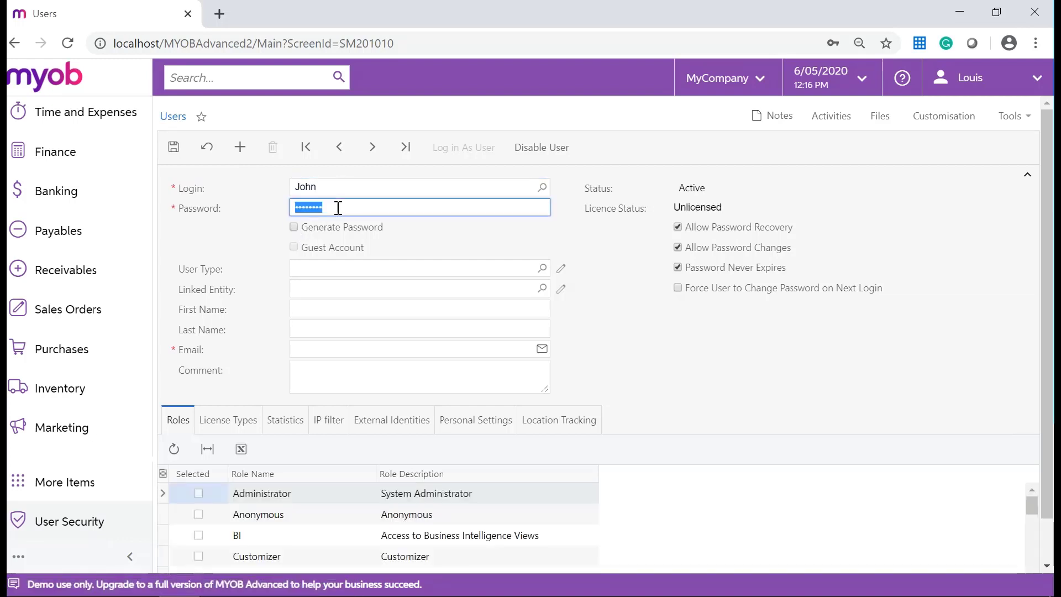
type("password")
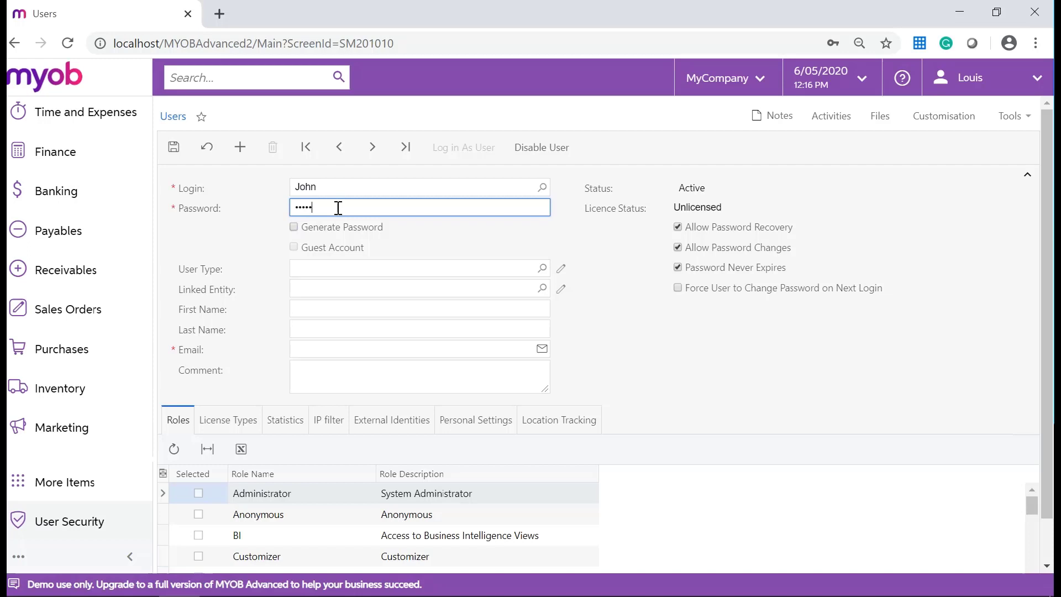
type("1")
Fill in the user's first name, last name and e-mail address
left_click(322, 309)
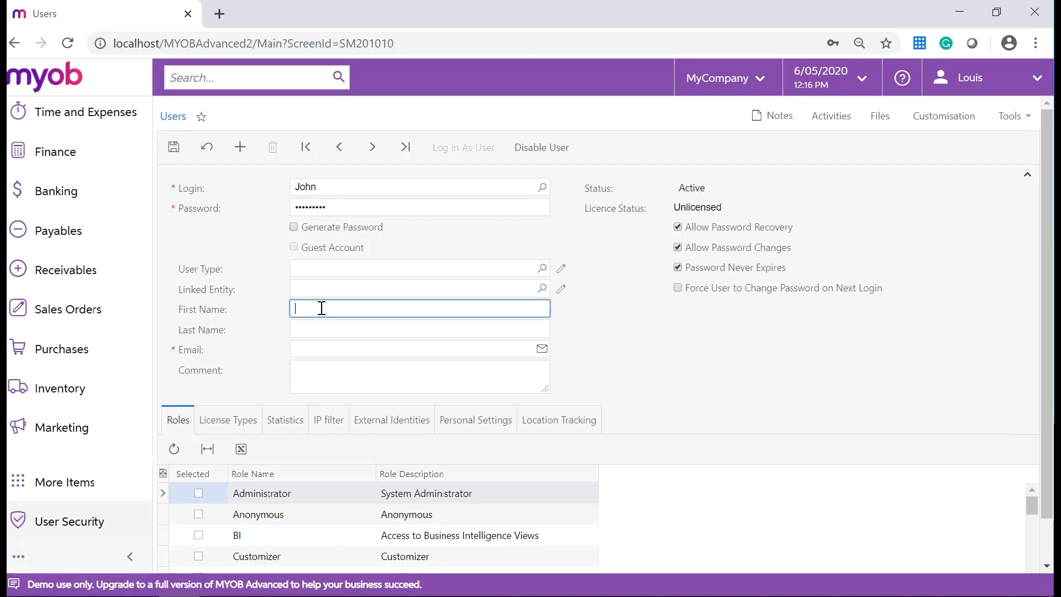
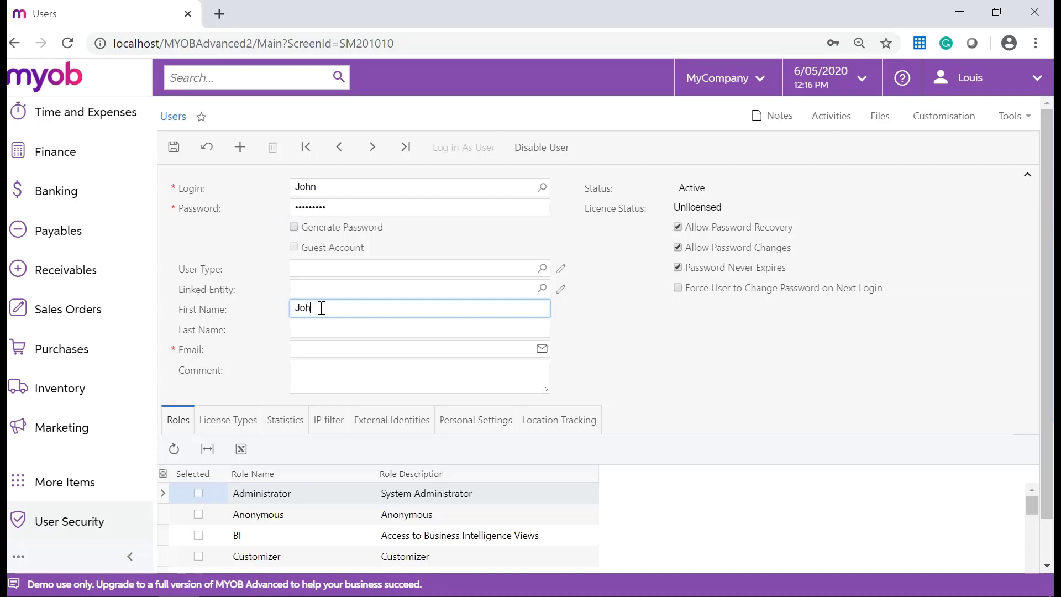
left_click(361, 330)
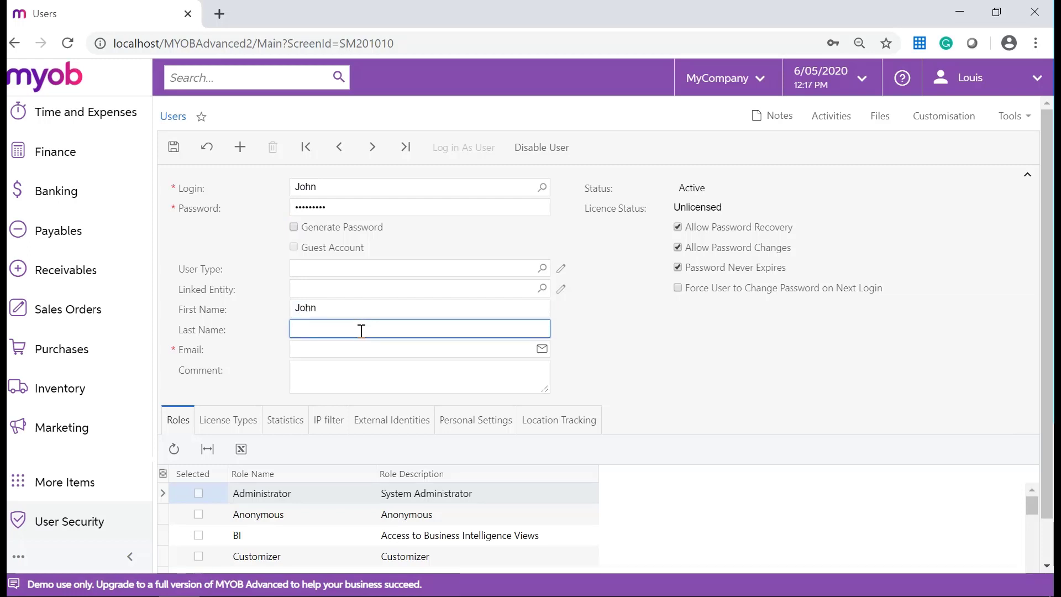
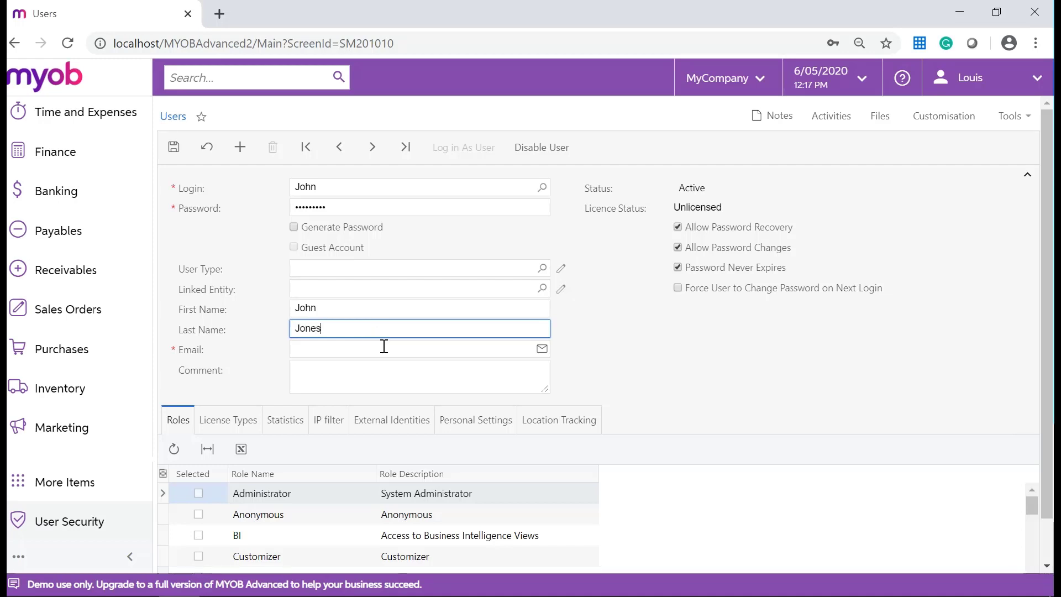
left_click(384, 346)
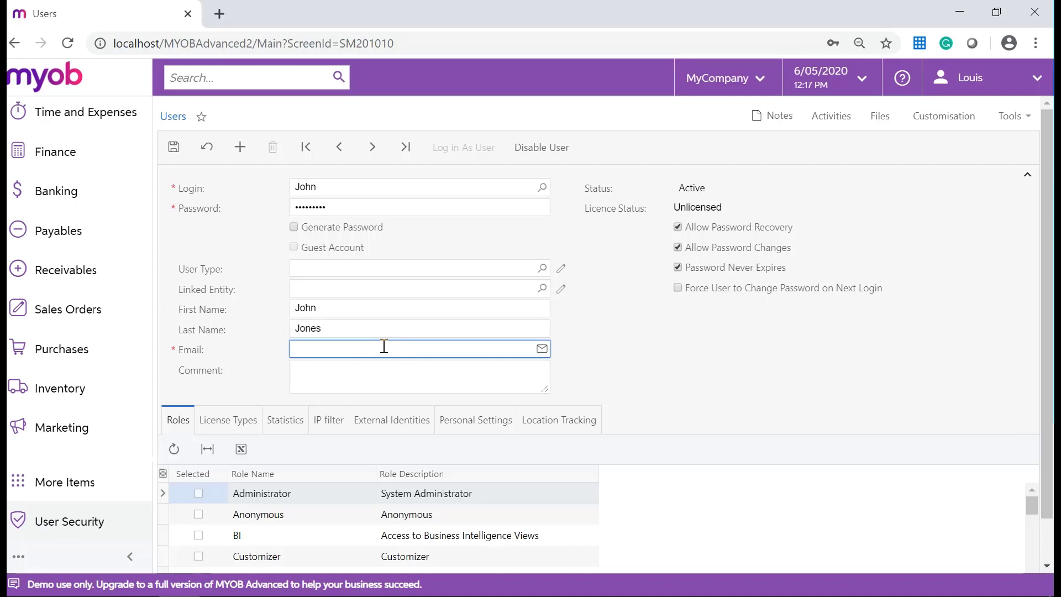
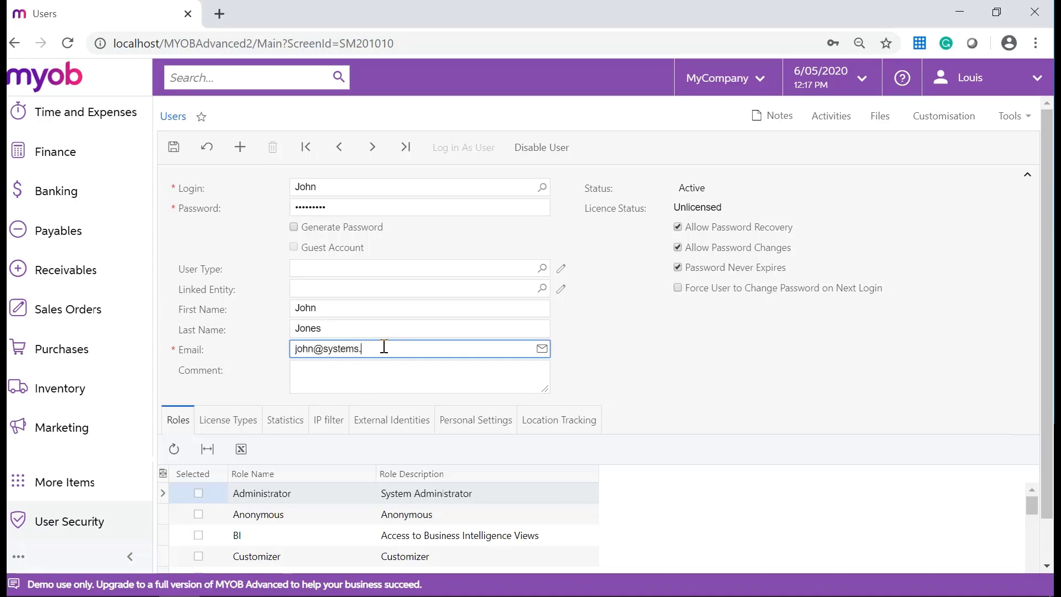
Tick the Administrator and Internal User roles and the Full User licence type
left_click(610, 354)
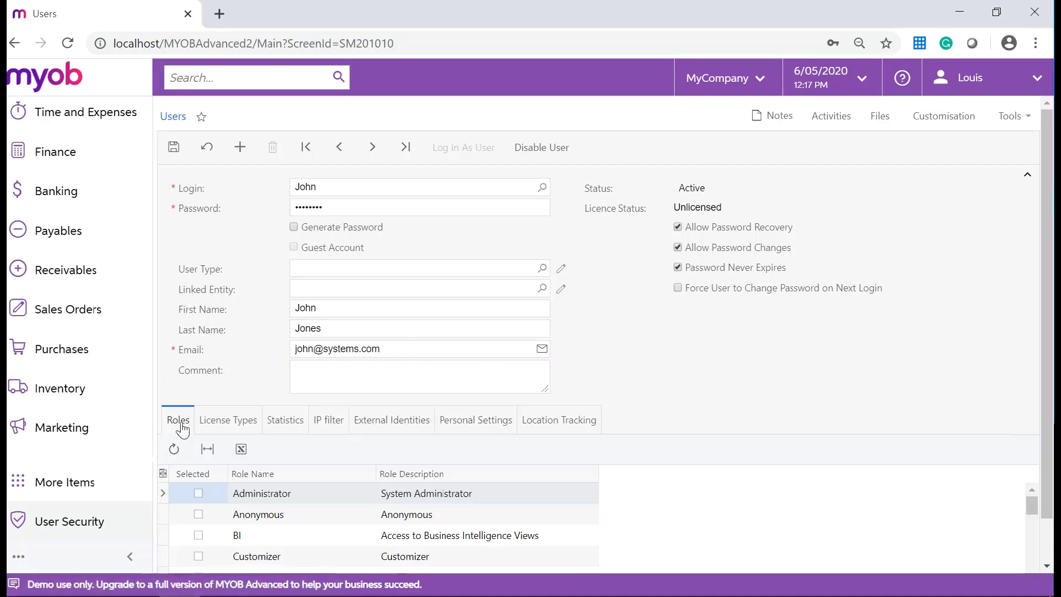
left_click(198, 493)
scroll(216, 496, "down", 2)
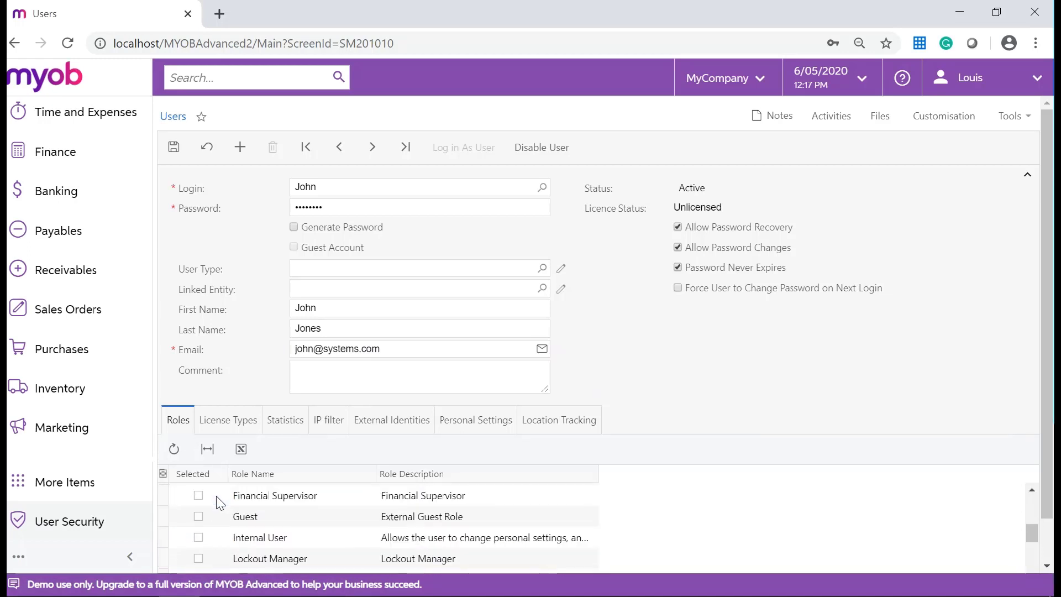
left_click(198, 537)
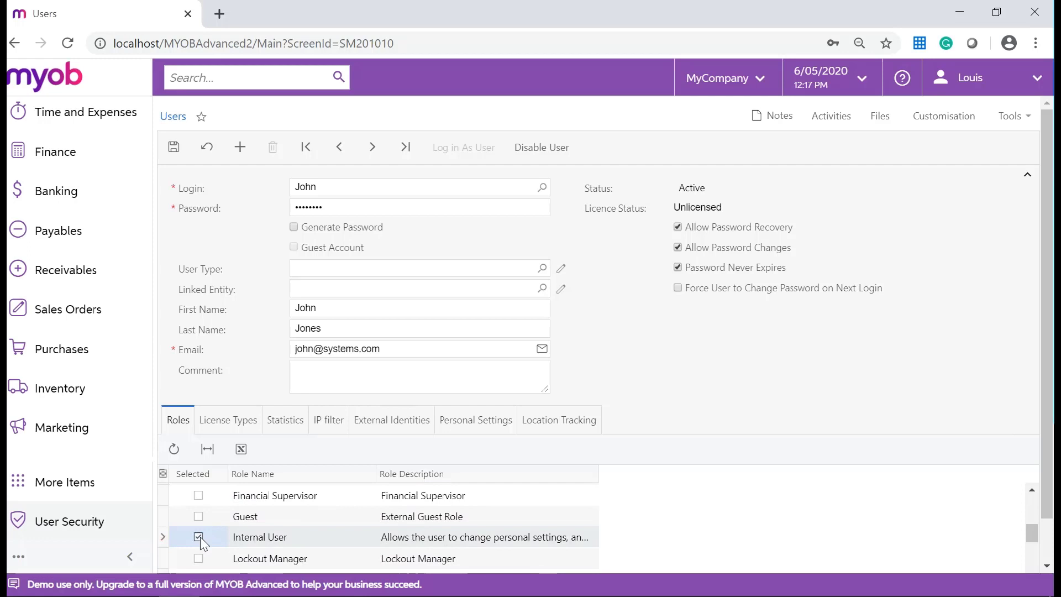
scroll(215, 531, "up", 3)
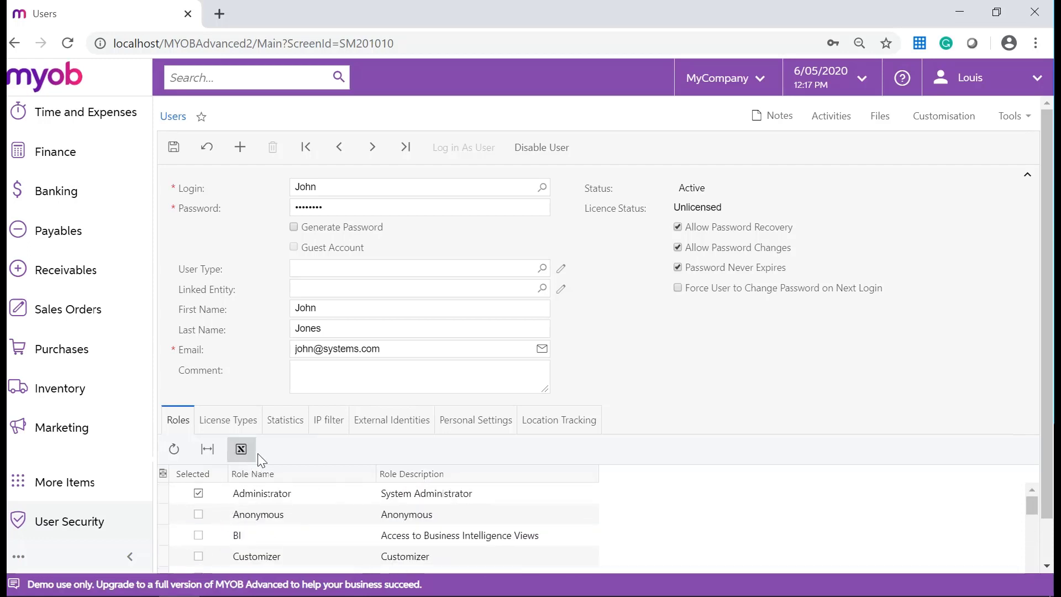
scroll(283, 491, "down", 2)
scroll(283, 492, "up", 2)
left_click(236, 421)
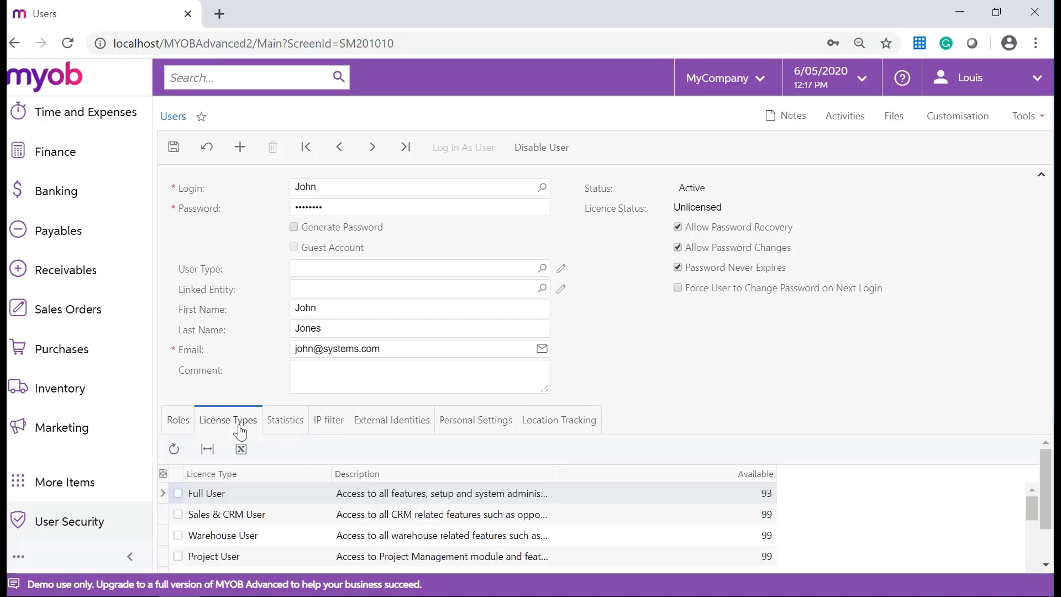
left_click(178, 493)
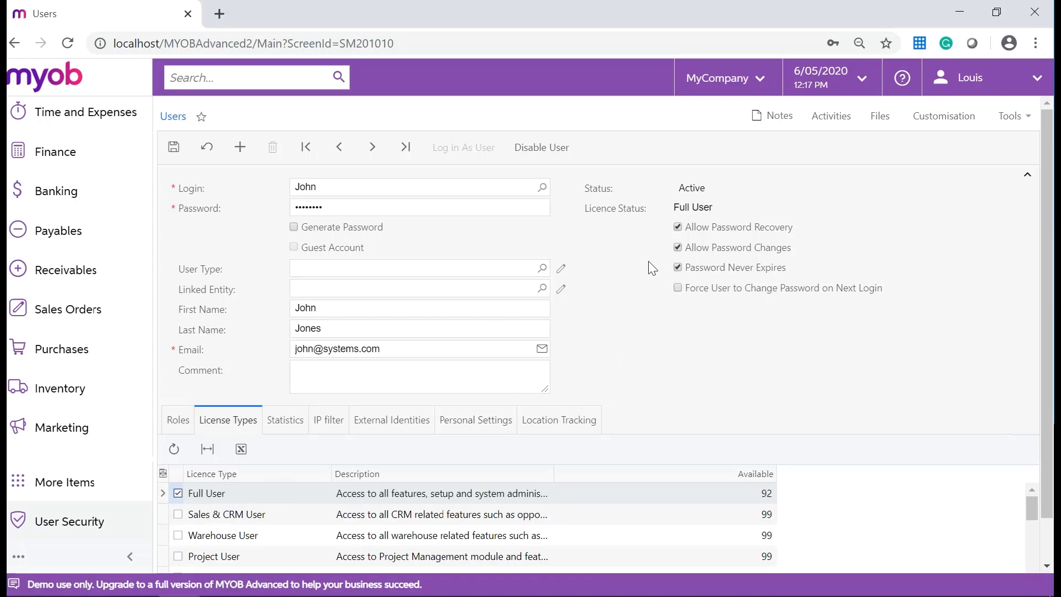
On Personal Settings, choose (GMT+12:00) Auckland, Wellington as the user's time zone
left_click(485, 433)
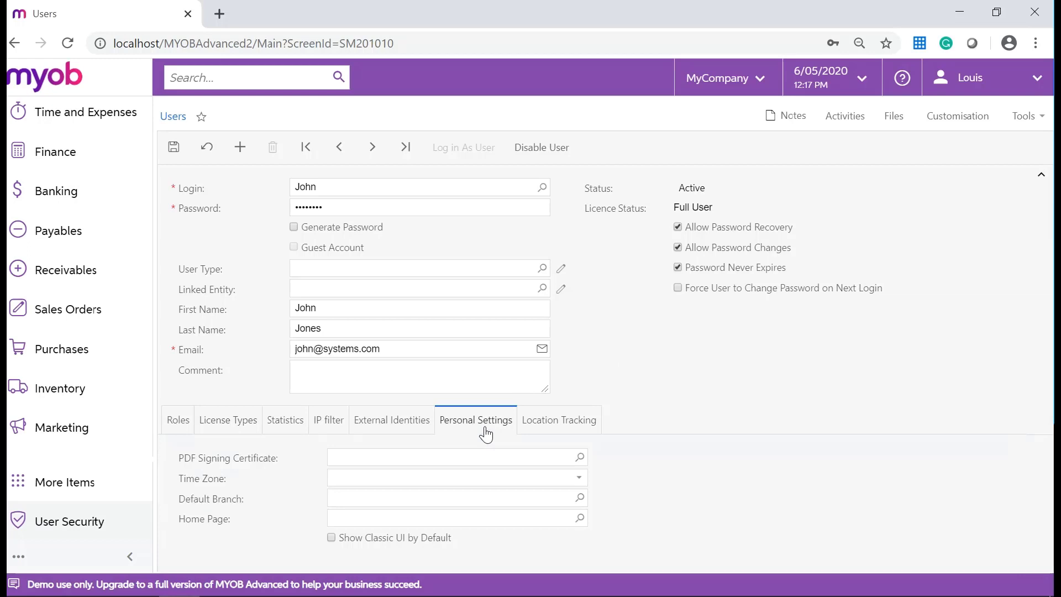
left_click(453, 482)
type("aucklan")
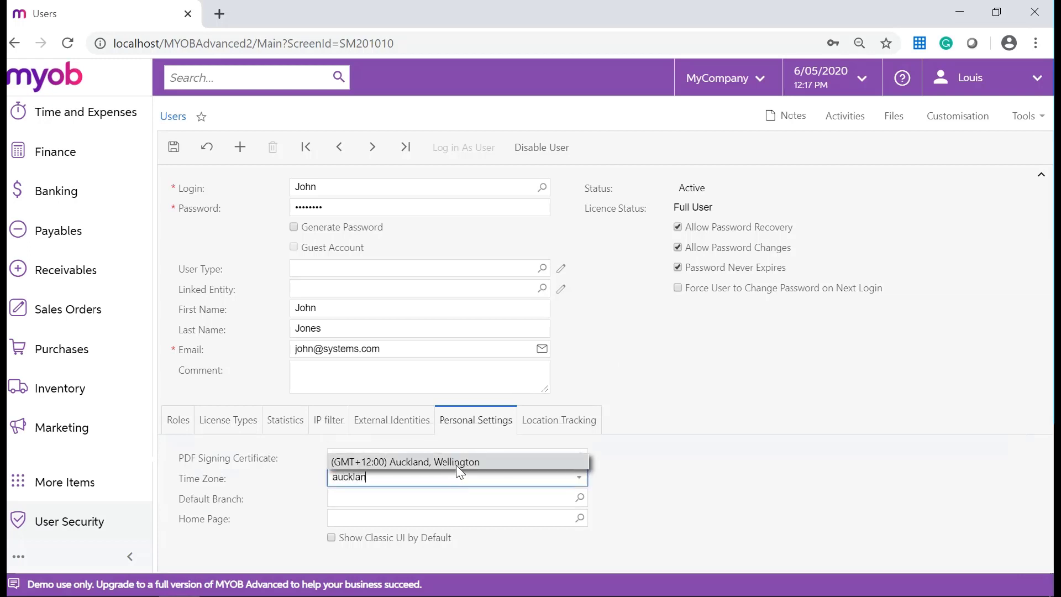
left_click(455, 464)
left_click(642, 298)
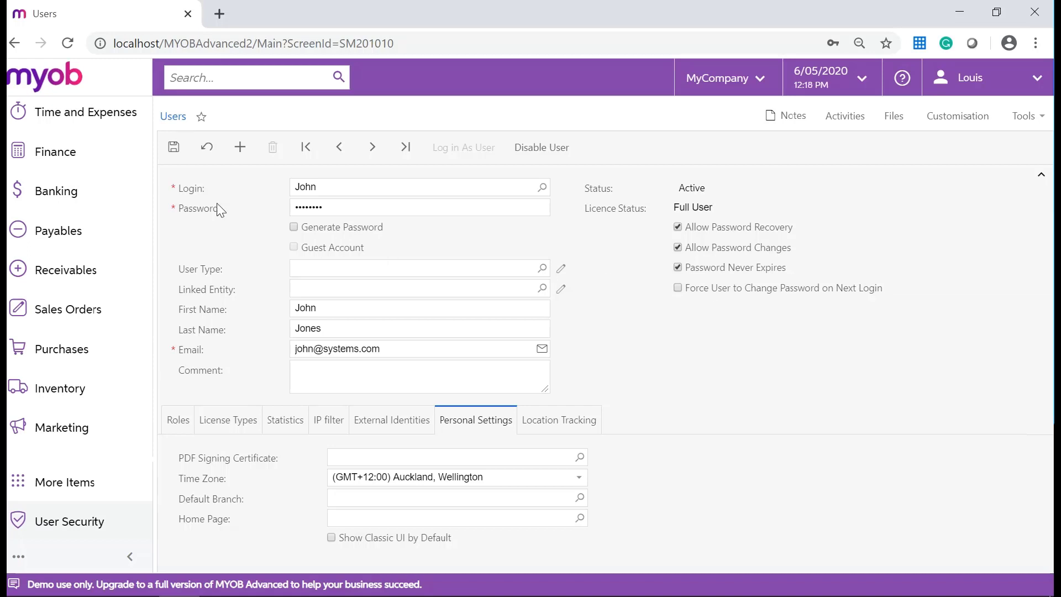
Save the new user, then disable and re-enable the account so it stays Active
left_click(174, 153)
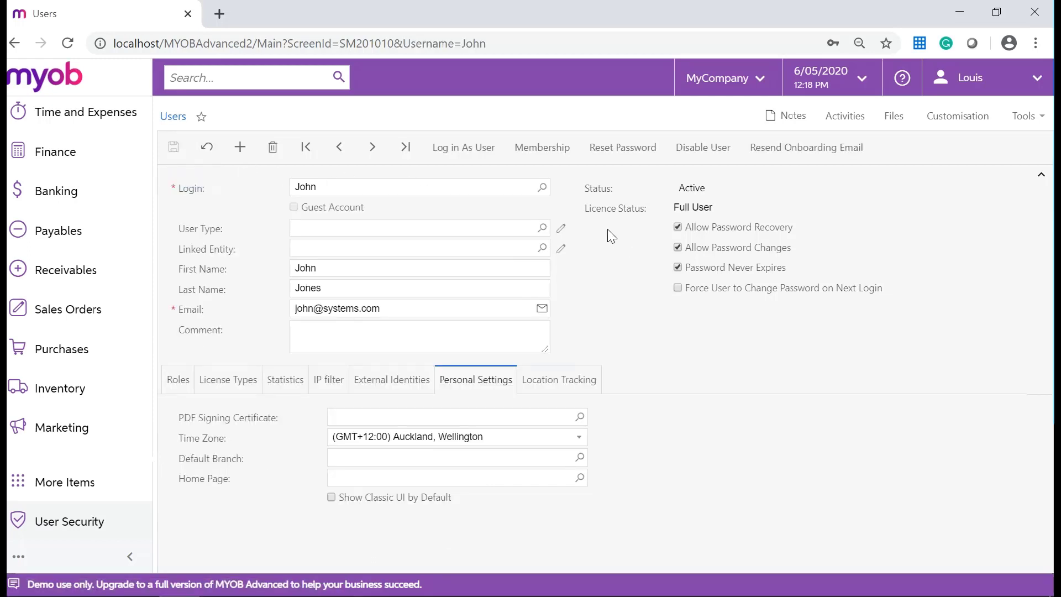
left_click(691, 158)
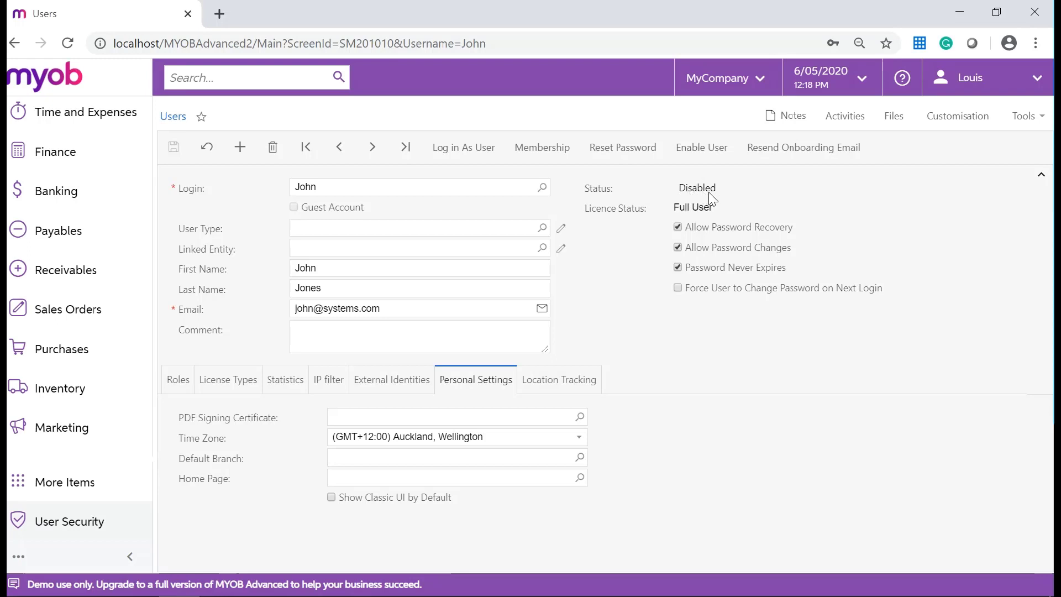
left_click(703, 150)
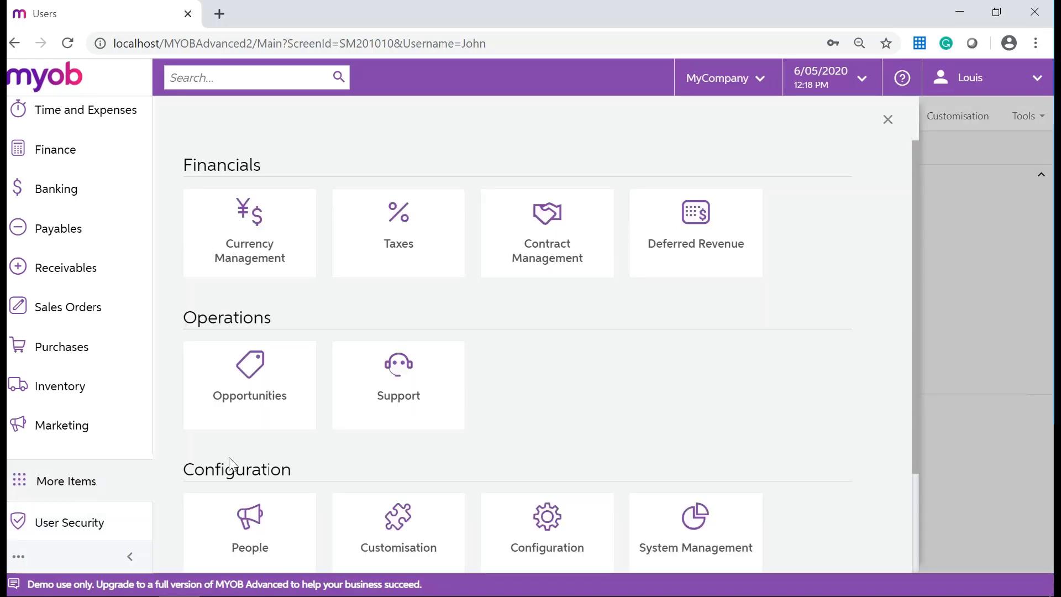
Open Configuration > Organisation > Employees to list the six employee records
scroll(552, 439, "down", 2)
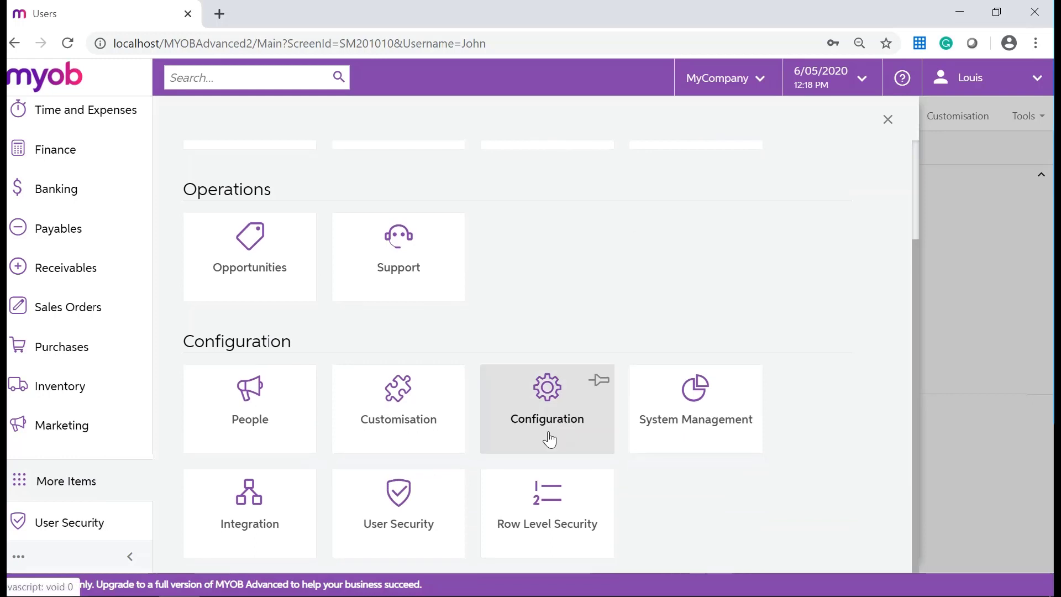
left_click(549, 432)
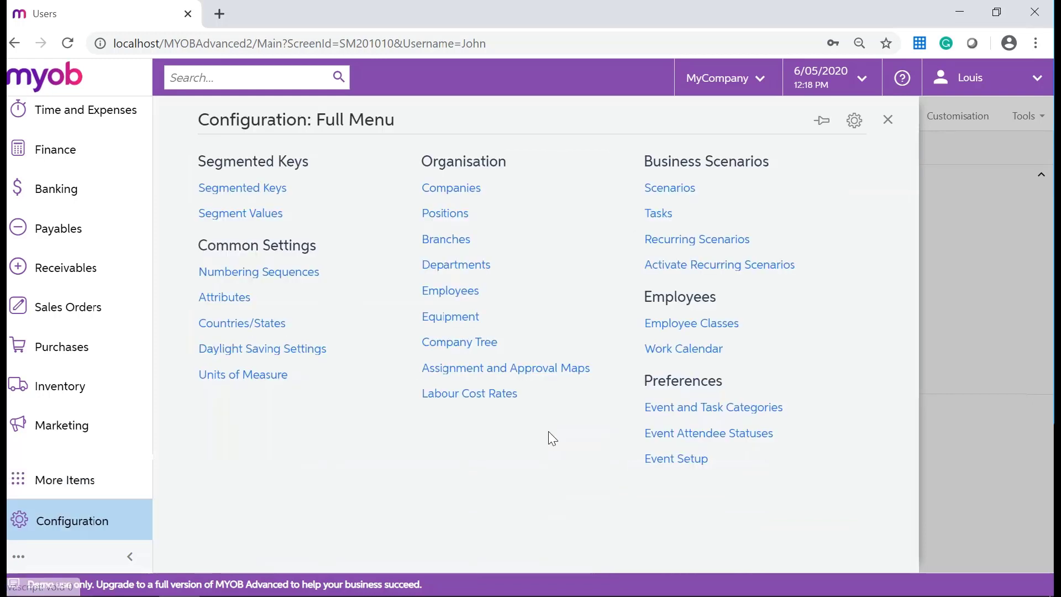
left_click(462, 292)
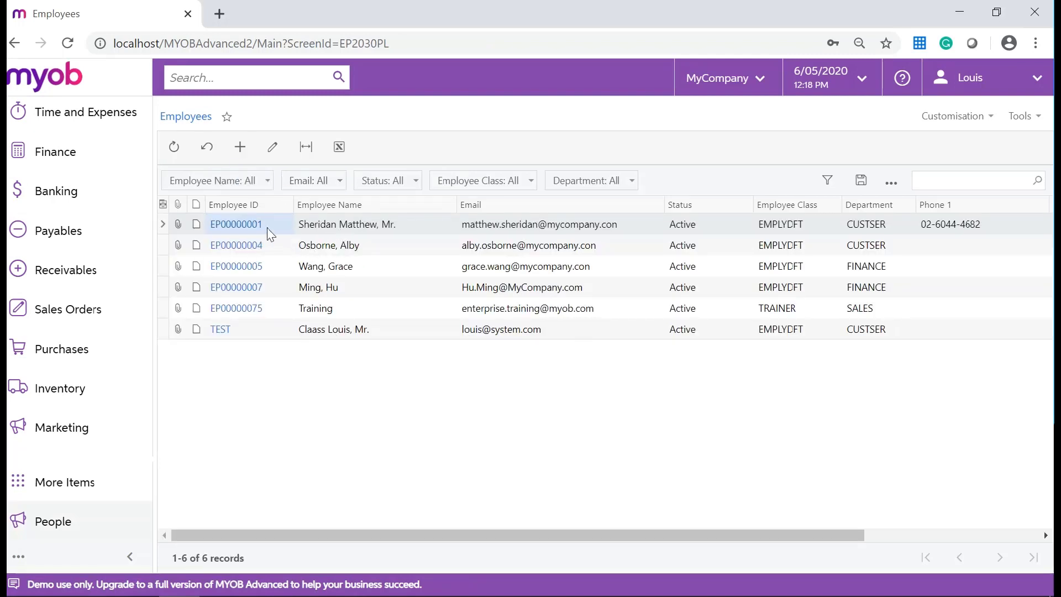
Set the first employee's Marital Status to Married, view Employment History, and save
left_click(252, 226)
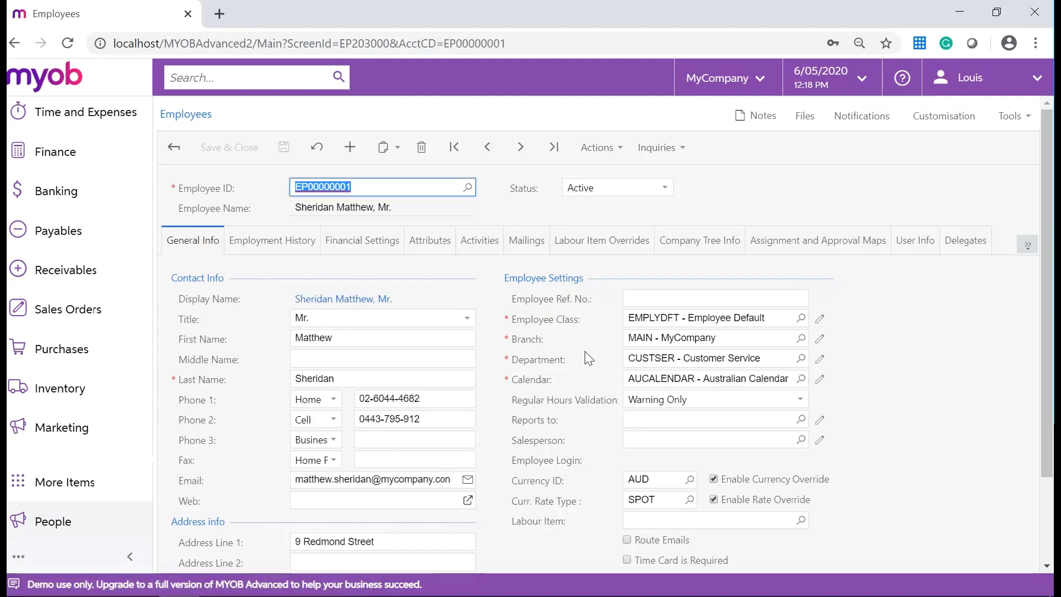
scroll(529, 358, "down", 2)
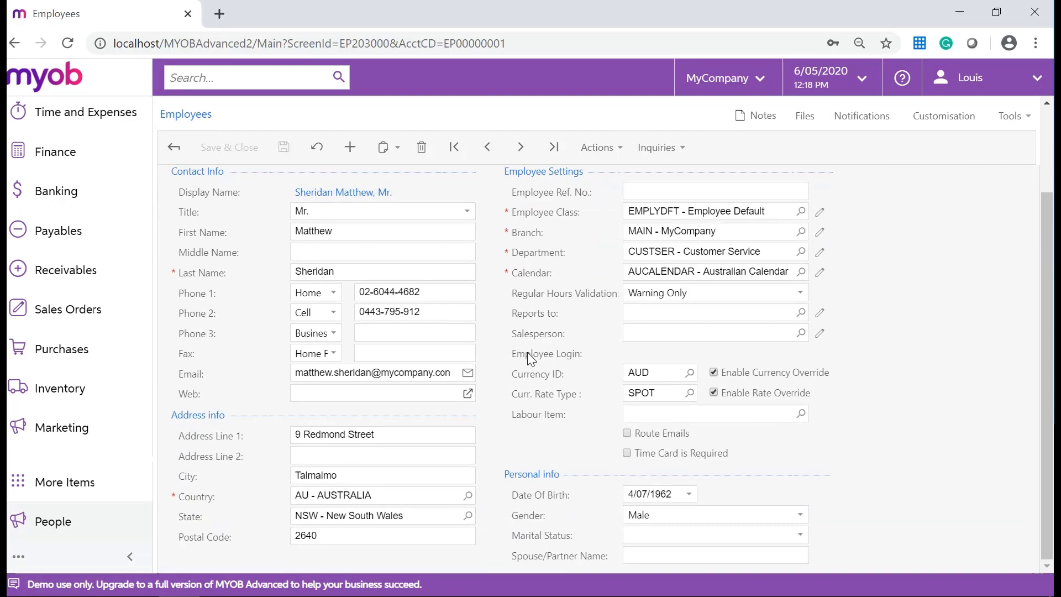
left_click(804, 536)
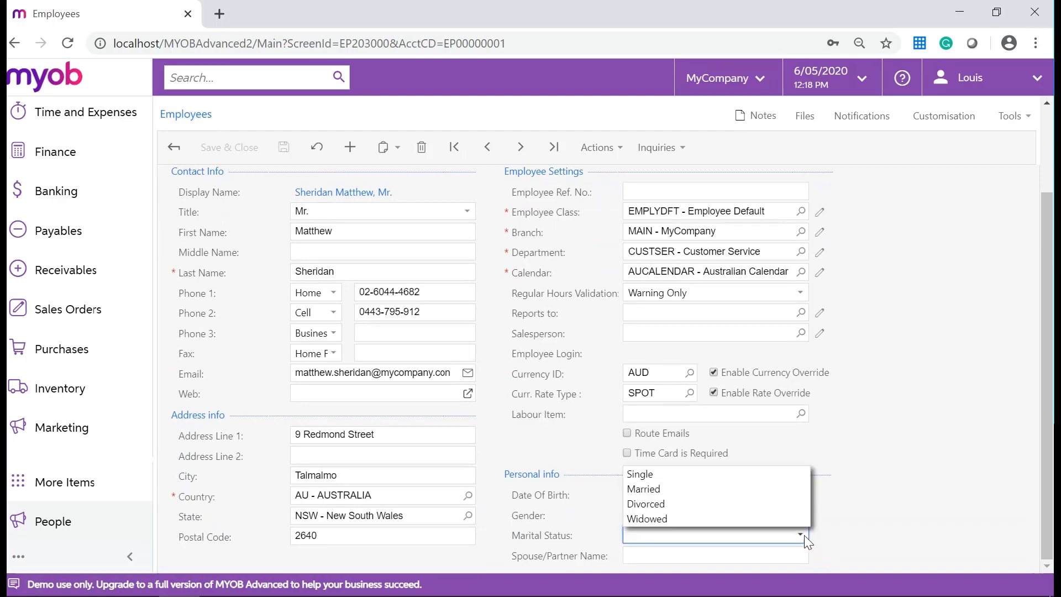
left_click(717, 498)
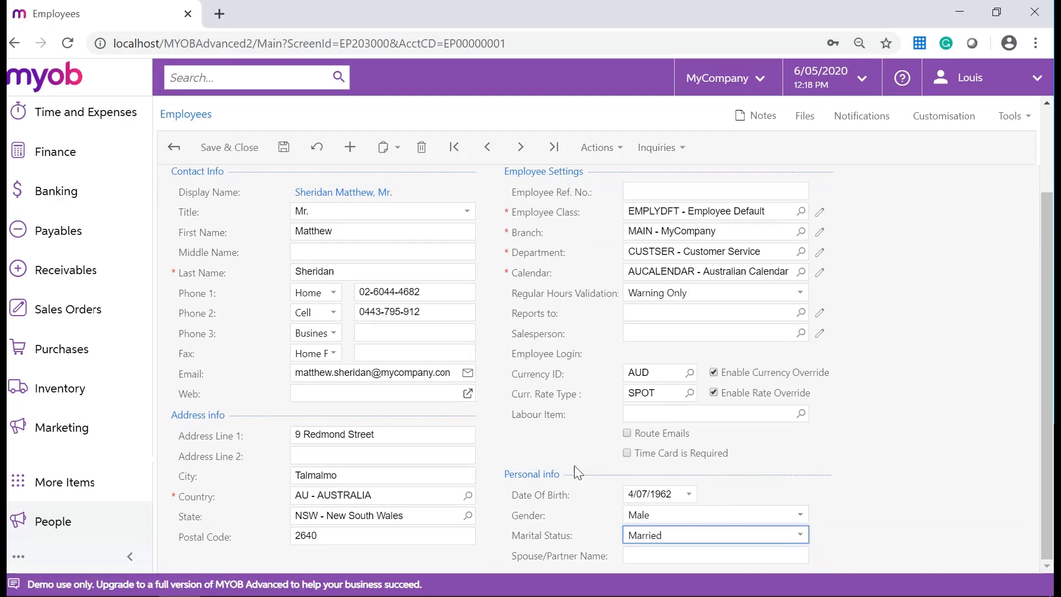
scroll(541, 428, "up", 2)
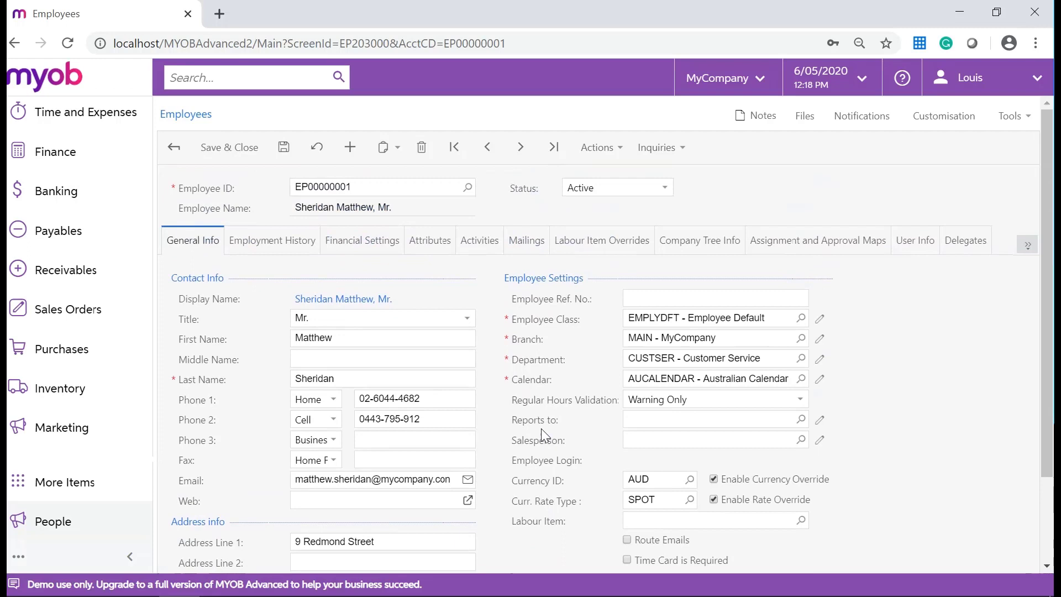
left_click(289, 259)
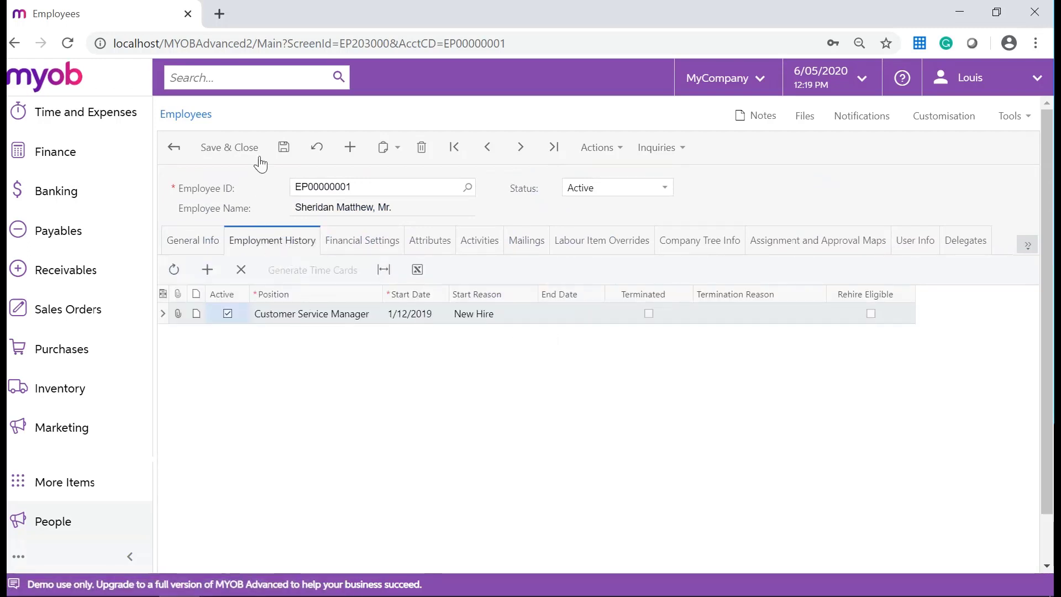
left_click(283, 146)
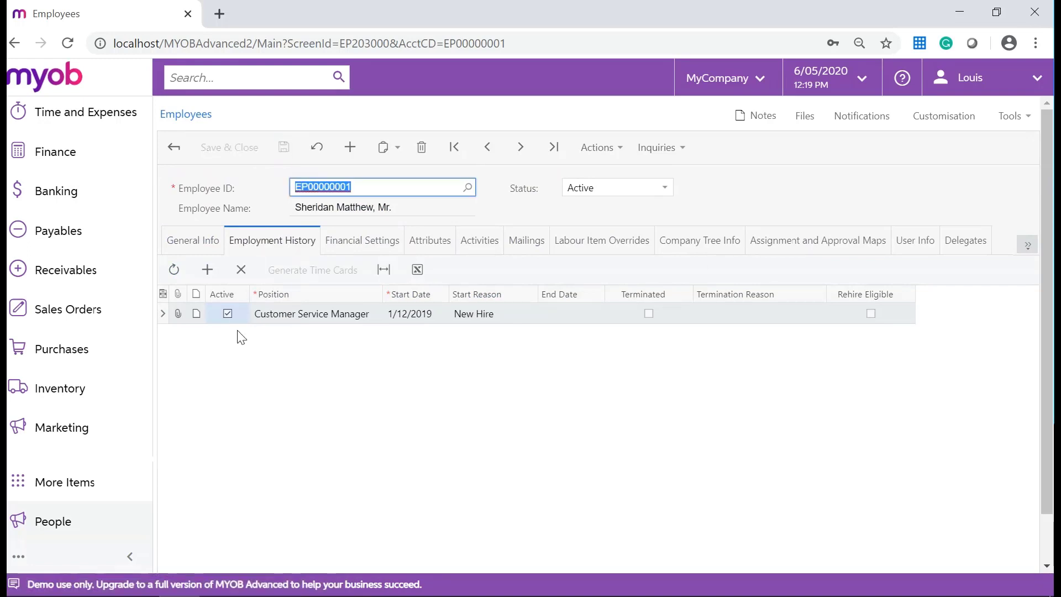
Return to the Users screen through More Items and User Security
left_click(109, 484)
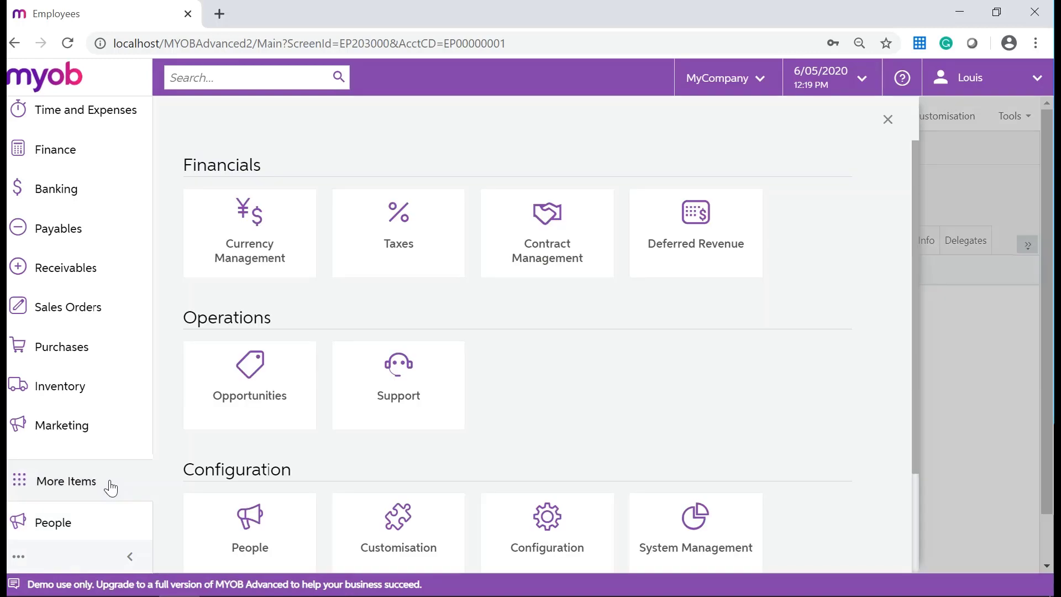
scroll(385, 456, "down", 2)
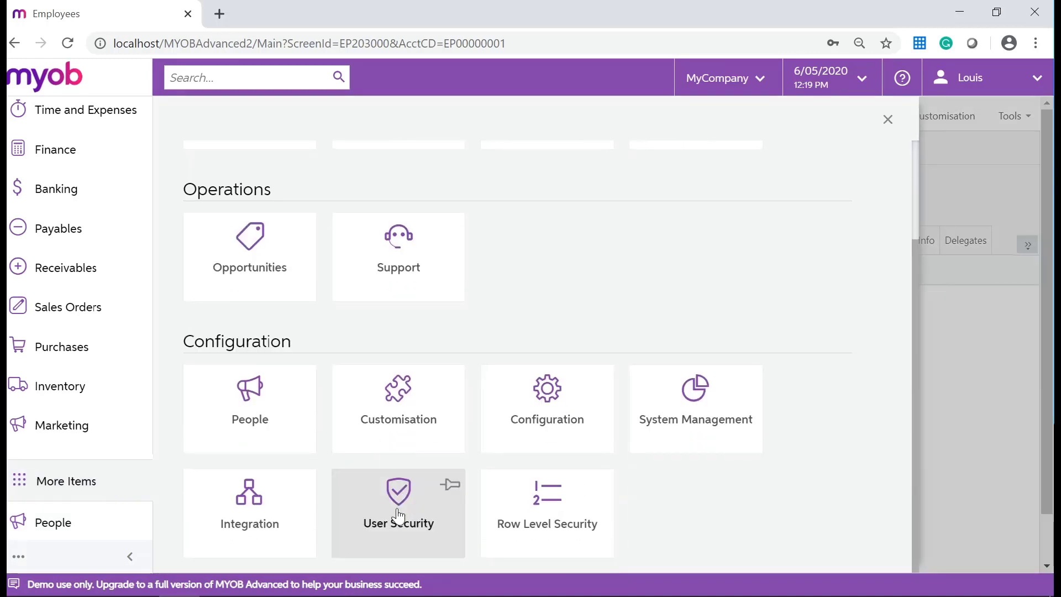
left_click(397, 490)
left_click(216, 188)
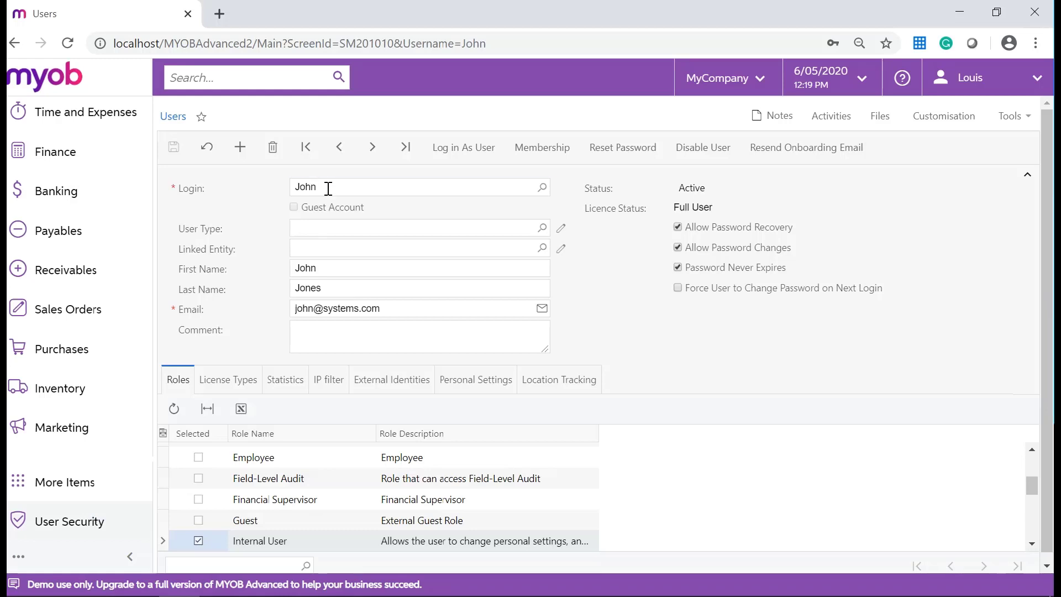
Replace the existing login with the new employee user's login name
double_click(328, 189)
key("BackSpace")
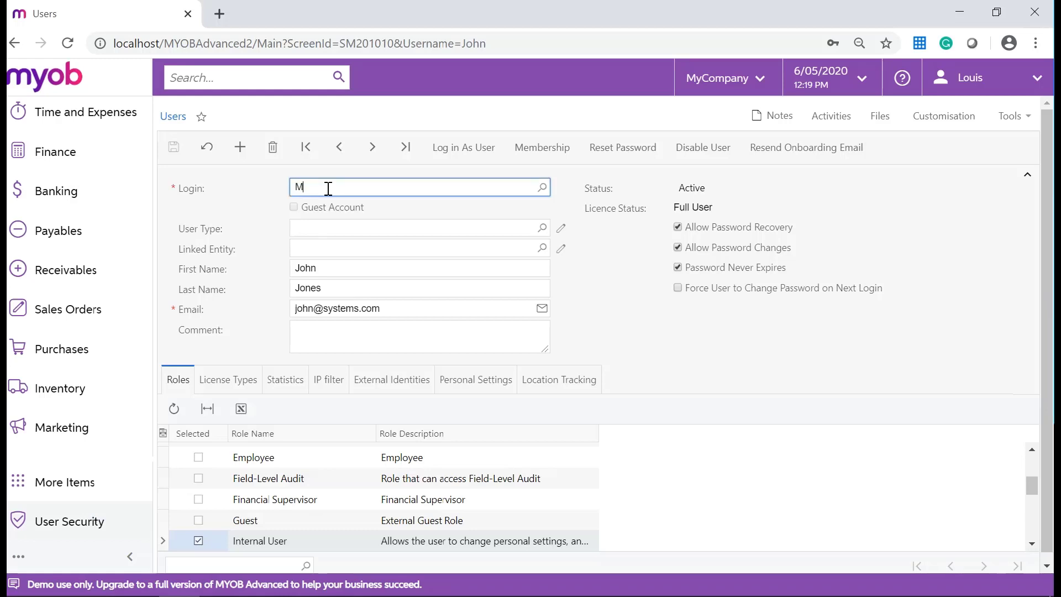
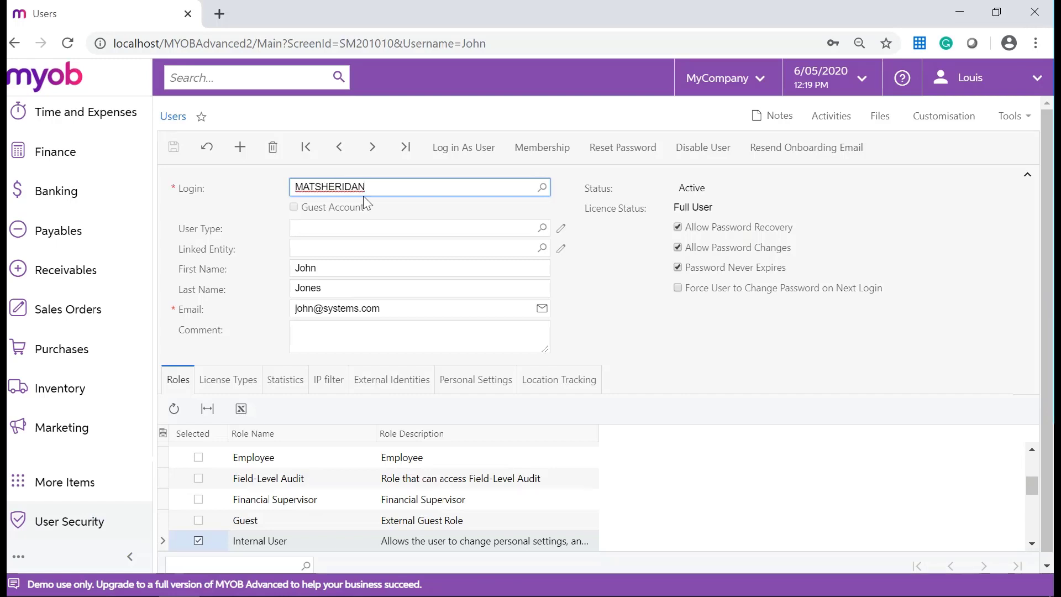
Turn off Generate Password and enter a manually chosen password
key("Tab")
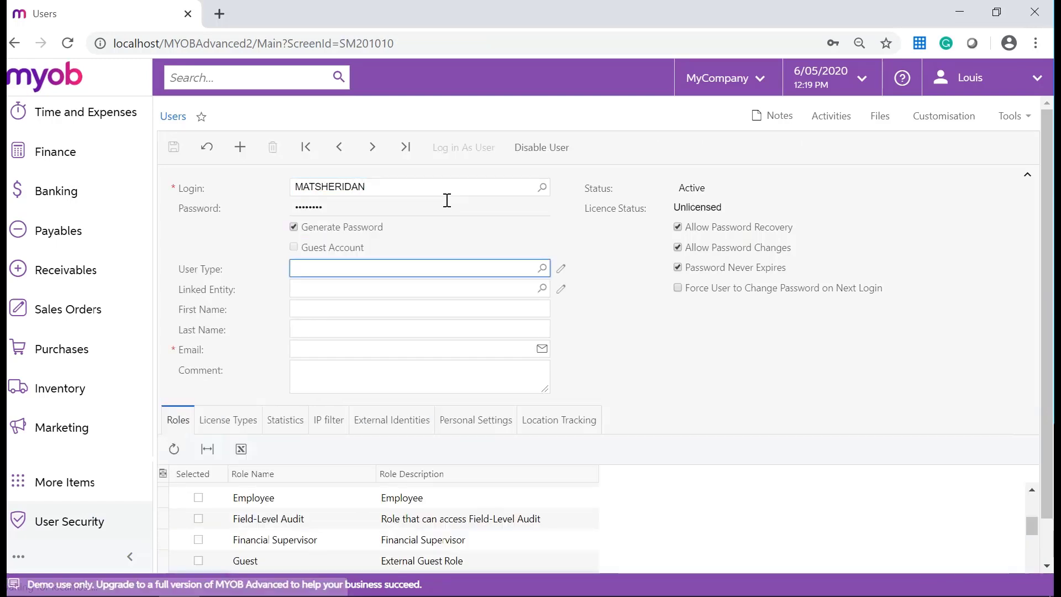
left_click(348, 226)
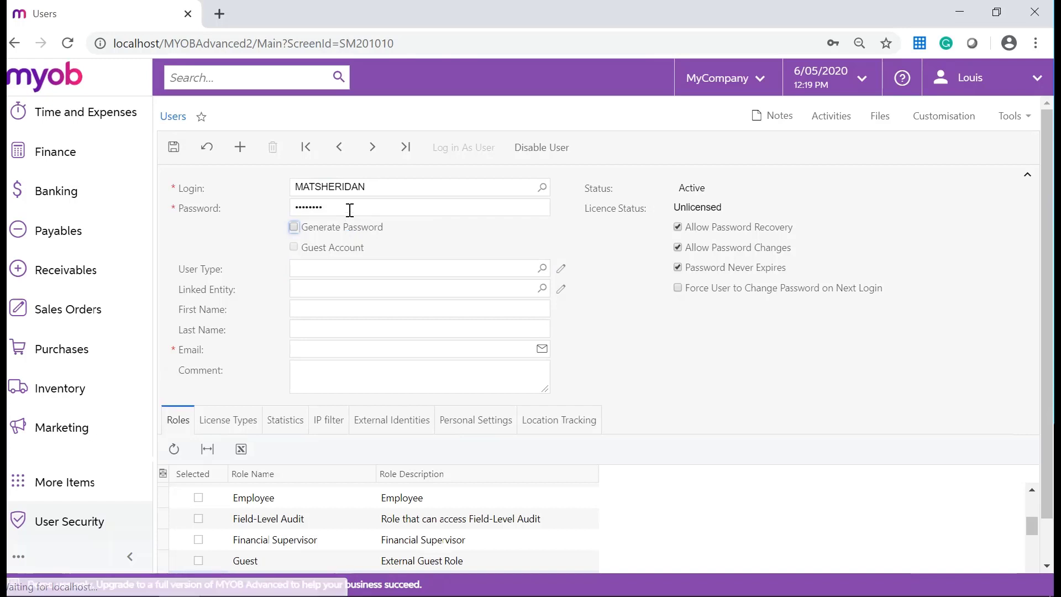
left_click(349, 208)
key("BackSpace")
type("123")
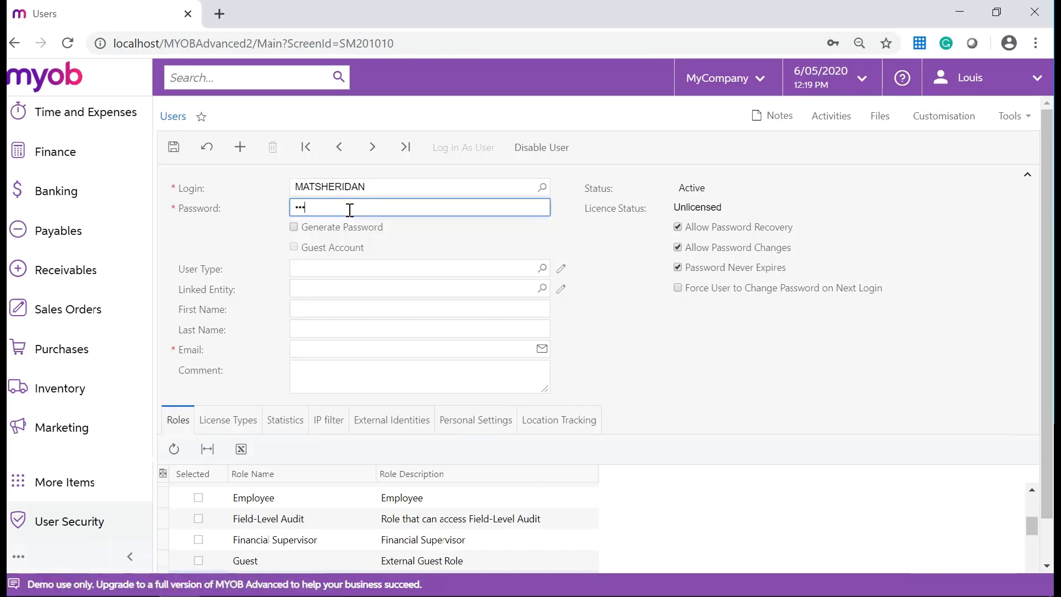
Link the user to the updated employee via the Linked Entity lookup, auto-filling name and e-mail
left_click(542, 288)
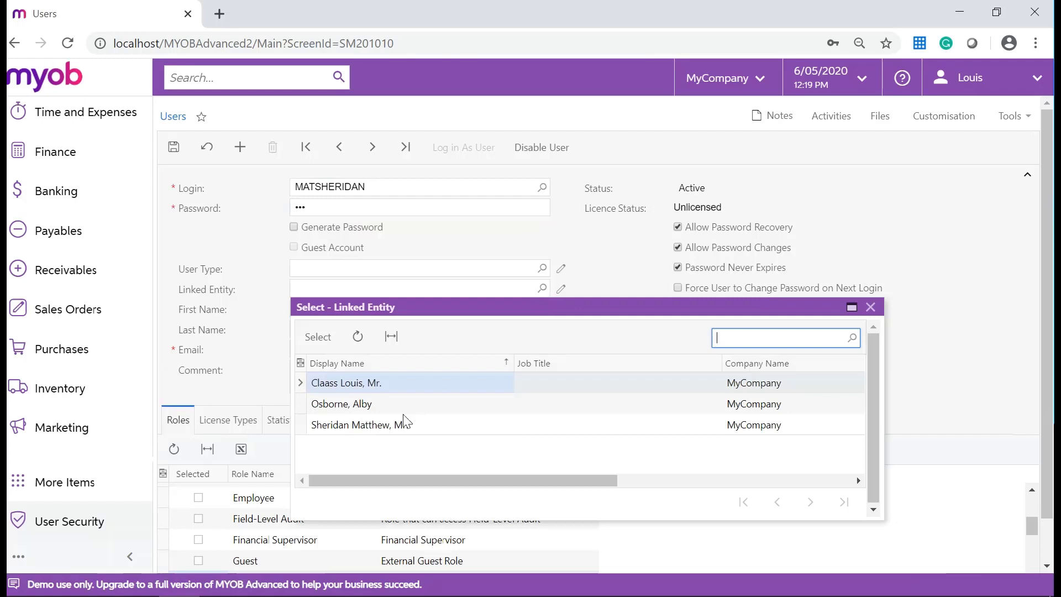
double_click(387, 424)
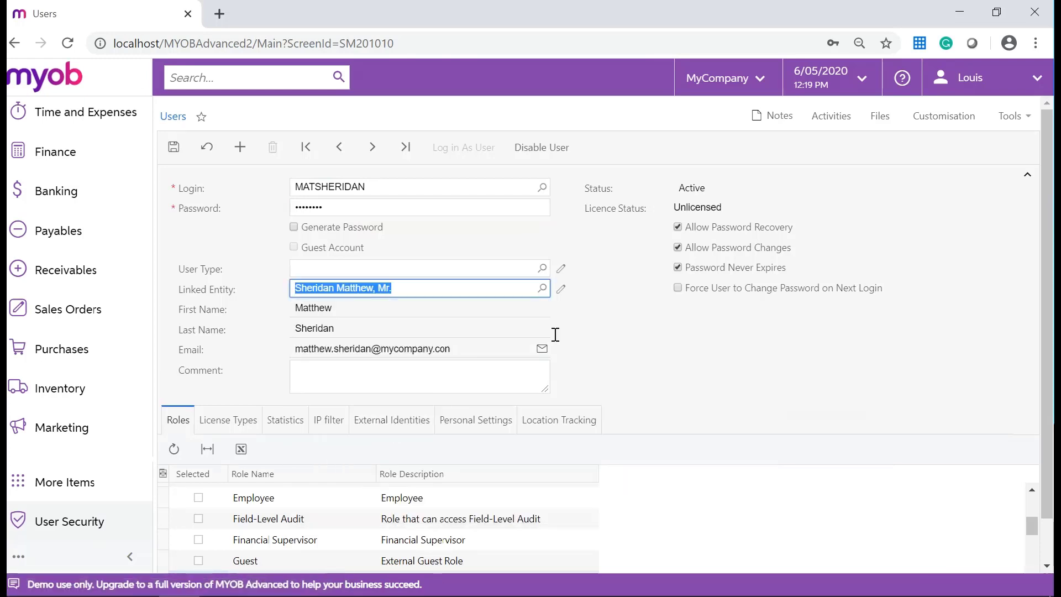
left_click(571, 334)
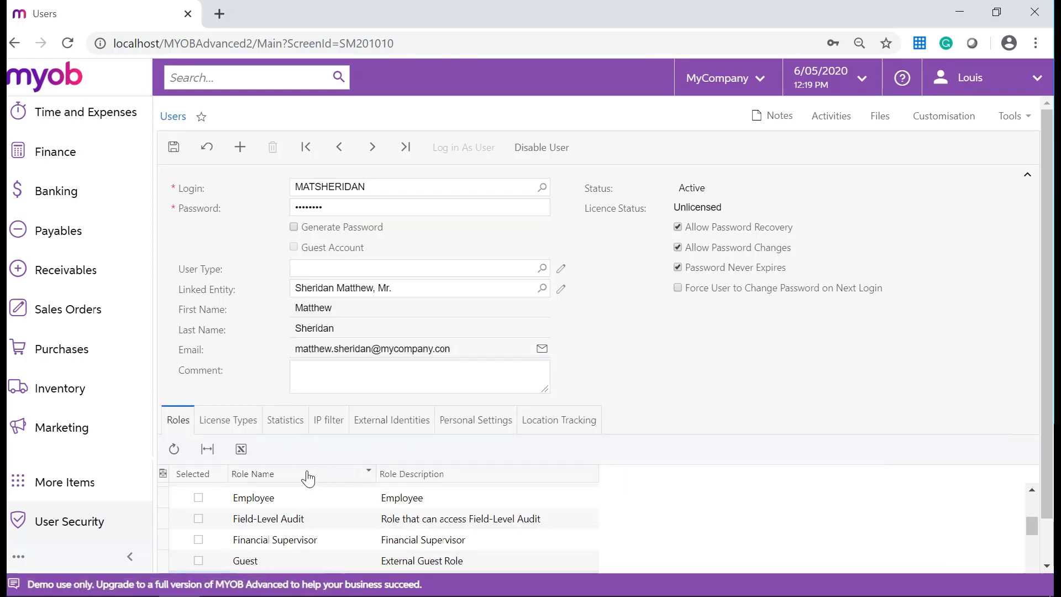
Tick the Employee role and the Project User licence type
scroll(237, 501, "up", 2)
scroll(234, 503, "down", 2)
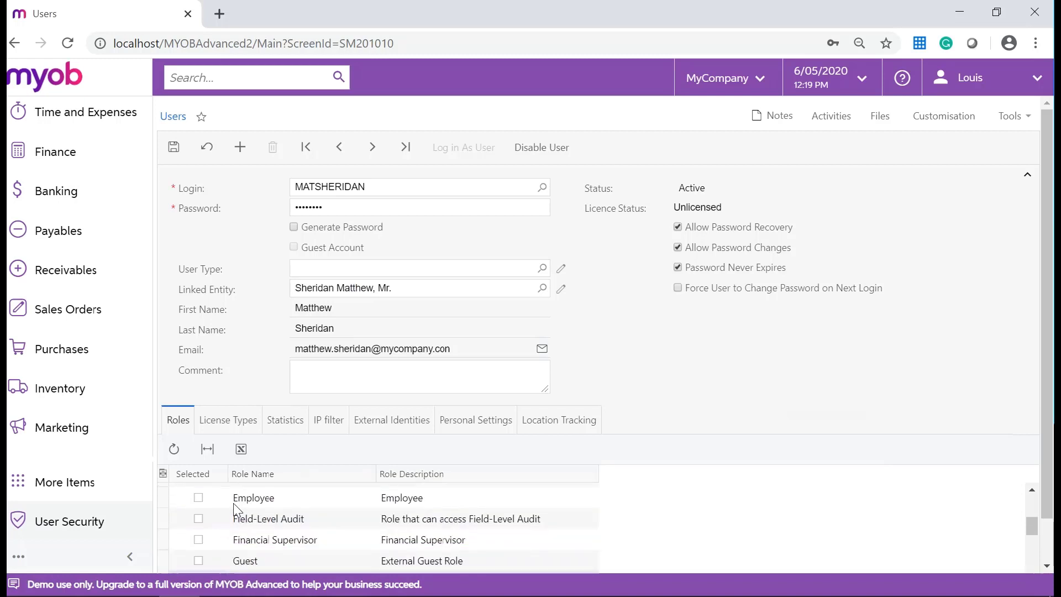
left_click(198, 496)
left_click(229, 420)
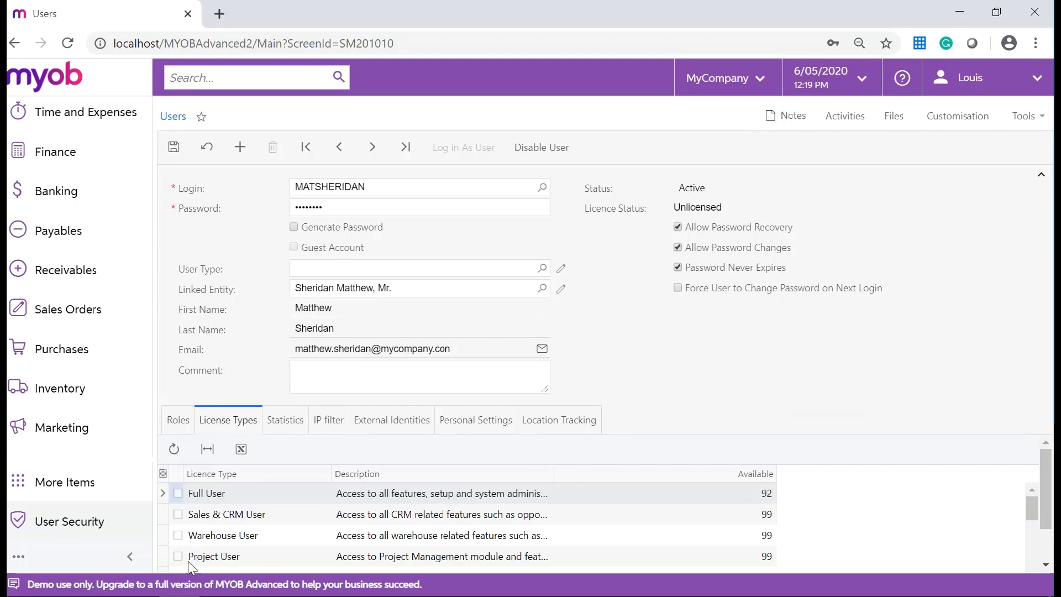
left_click(180, 558)
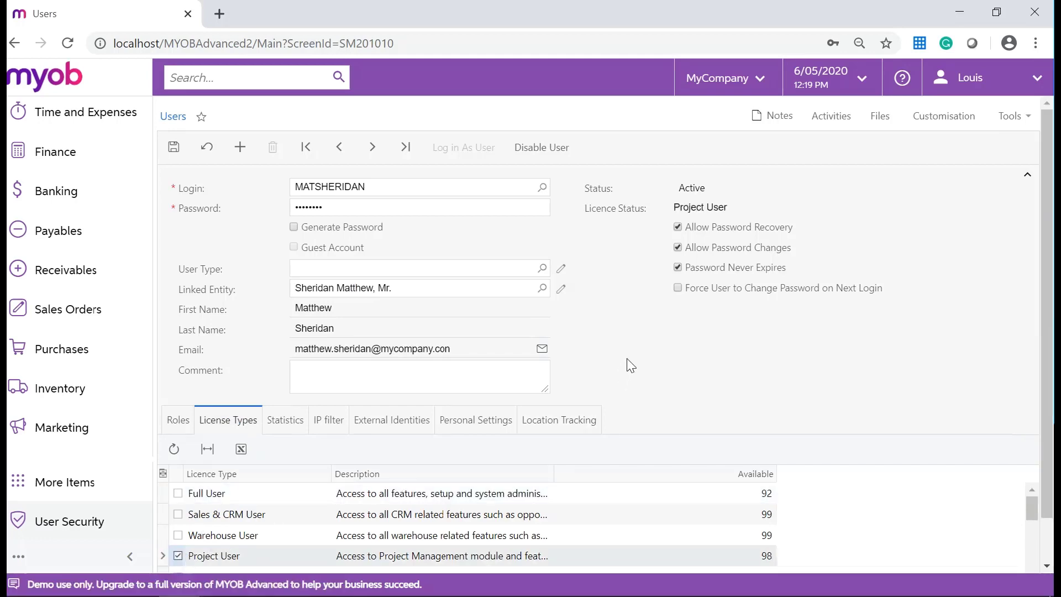